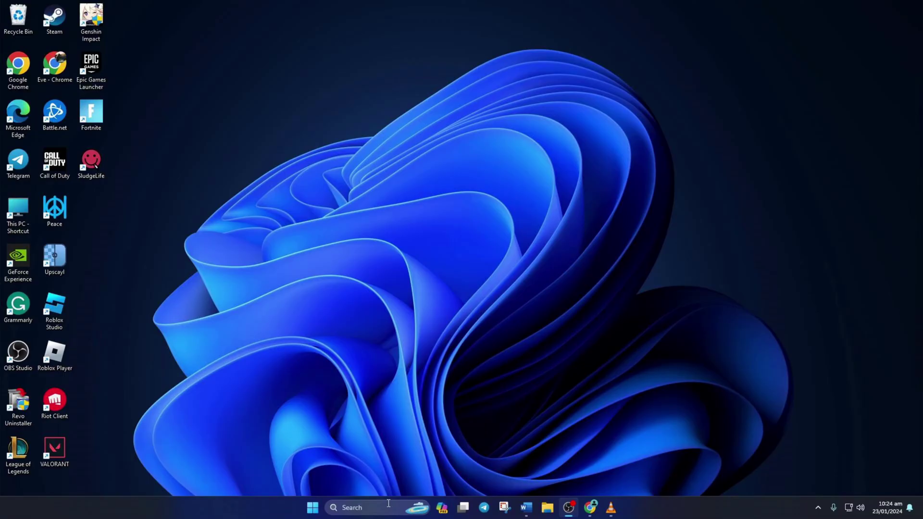
# Search for cmd and run Command Prompt as administrator.
pyautogui.click(387, 503)
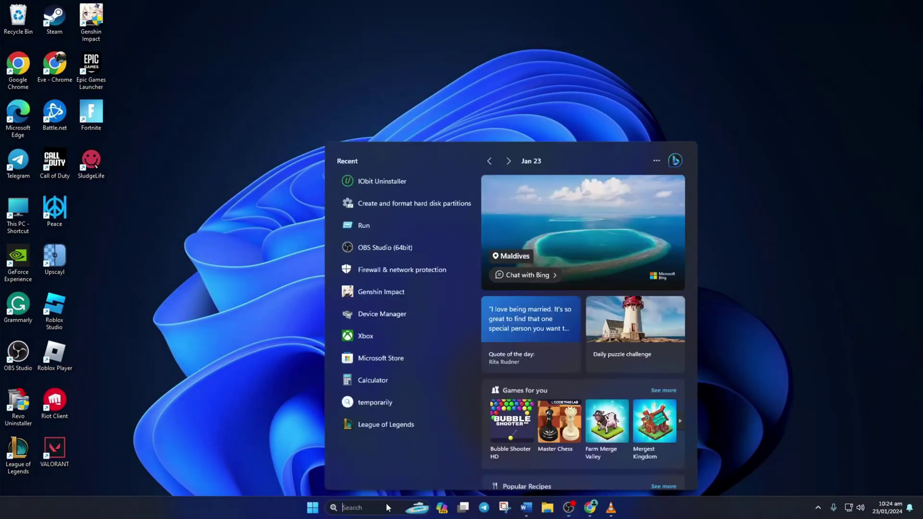
pyautogui.write('cmd')
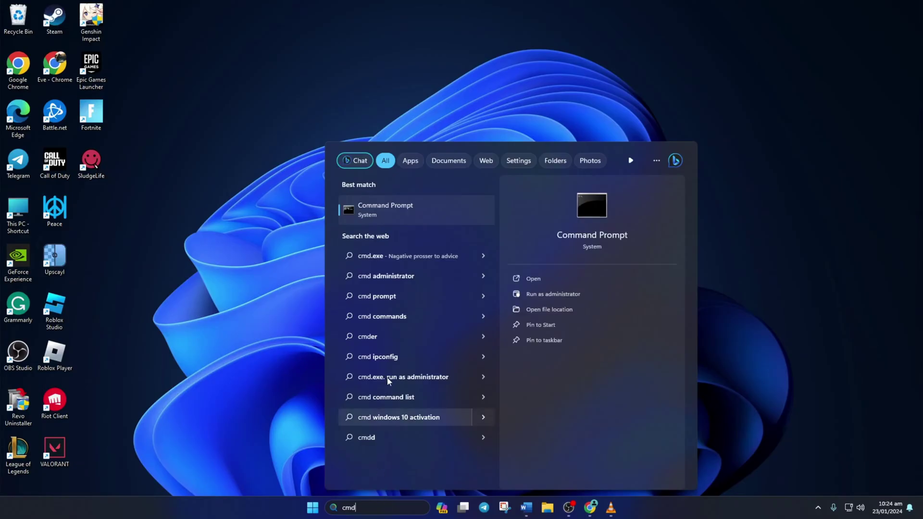
pyautogui.rightClick(401, 207)
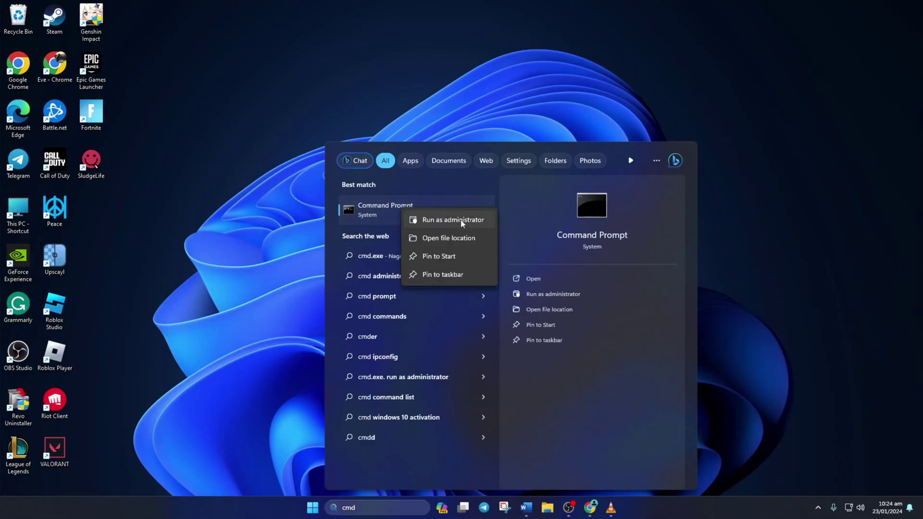
pyautogui.click(443, 220)
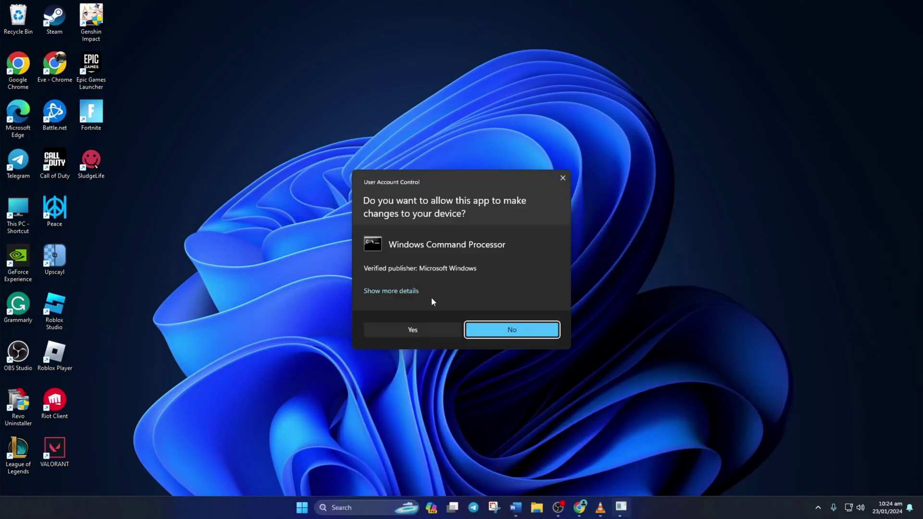
# Approve elevation, maximize the console, and run winsock reset, flushdns, release, renew and int ip reset.
pyautogui.click(413, 329)
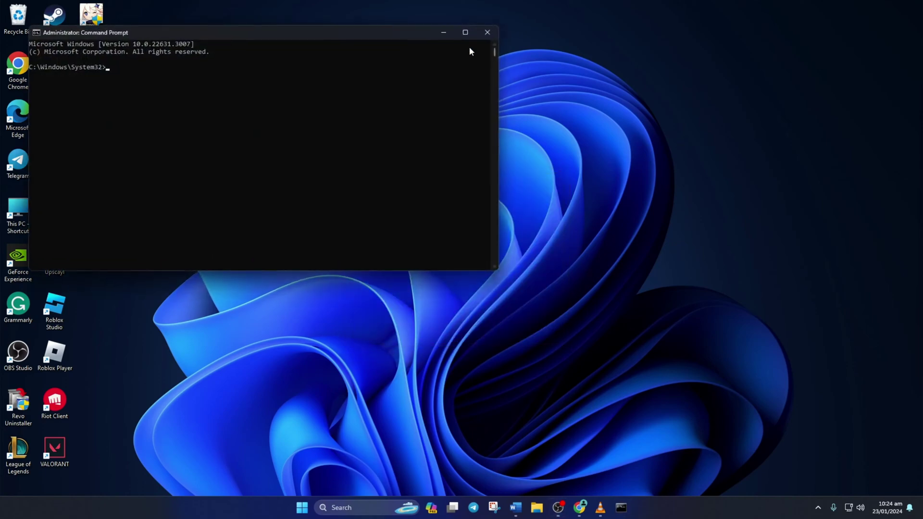
pyautogui.click(465, 31)
pyautogui.write('netsh winso')
pyautogui.write('k reset')
pyautogui.press('Return')
pyautogui.write('ipconfig /flushdns')
pyautogui.press('Return')
pyautogui.write('ipconfig /release')
pyautogui.press('Return')
pyautogui.write('ipconfig ')
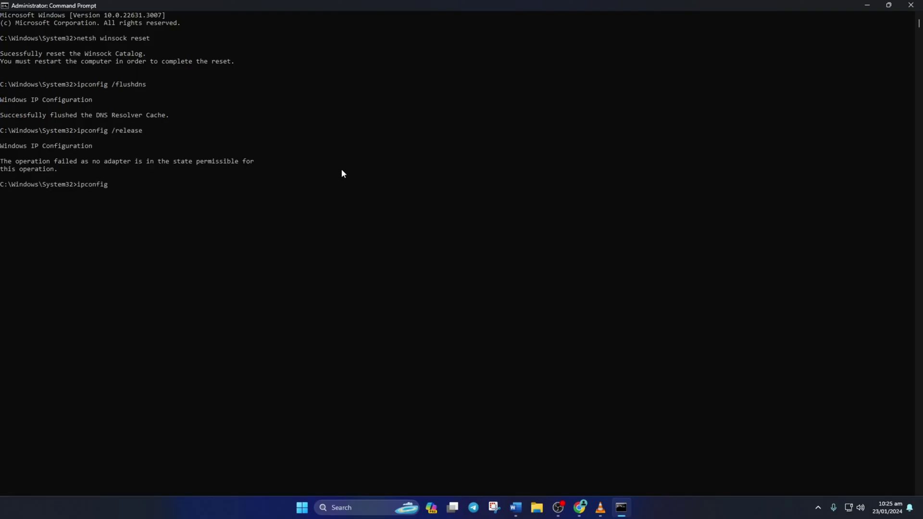
pyautogui.write('/renew')
pyautogui.press('Return')
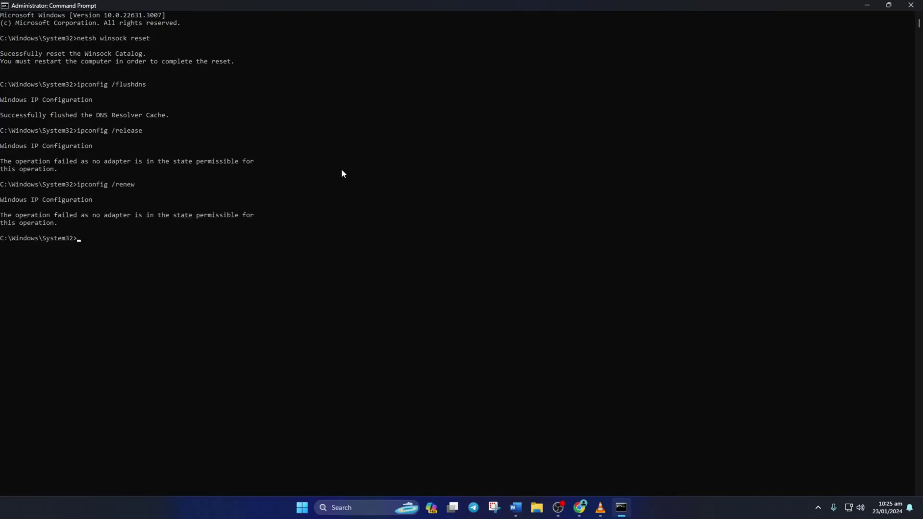
pyautogui.write('netsh ')
pyautogui.write('int ip ')
pyautogui.write('reset')
pyautogui.press('Return')
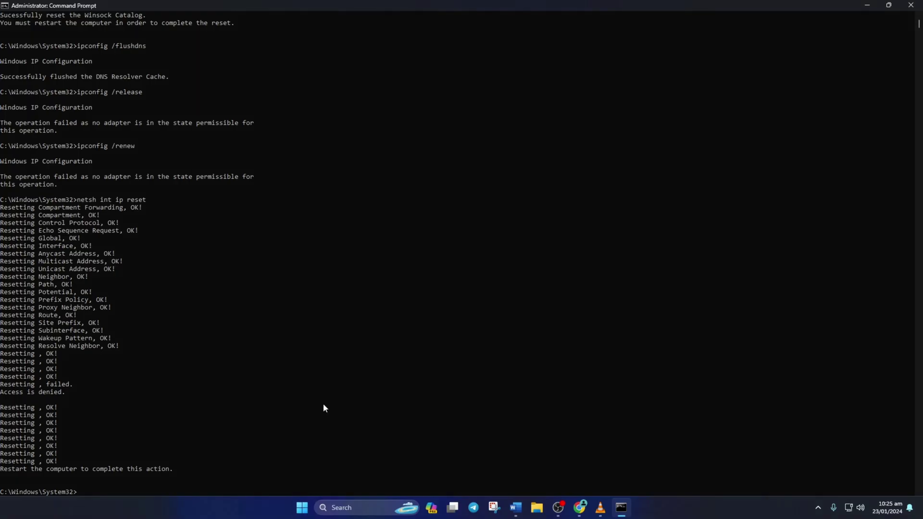
# Restart the PC from the Start menu, then open a regular Command Prompt from search.
pyautogui.press('super')
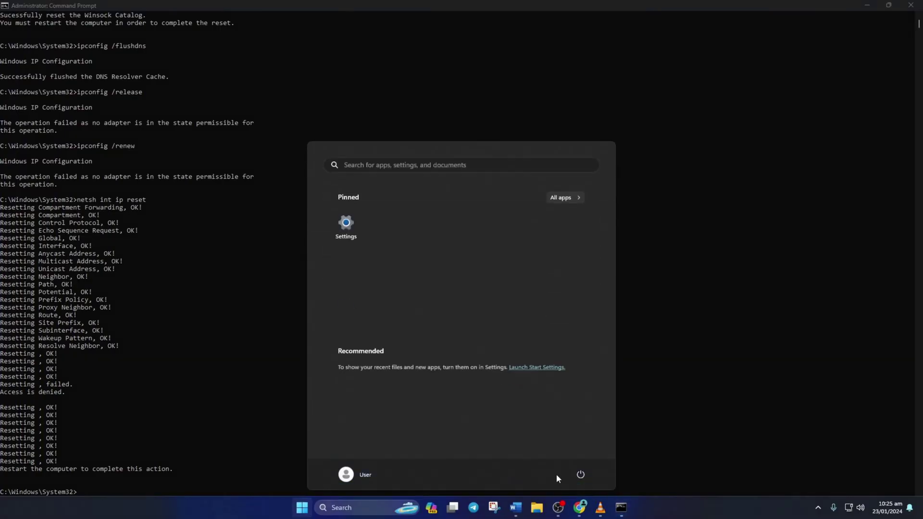
pyautogui.click(579, 475)
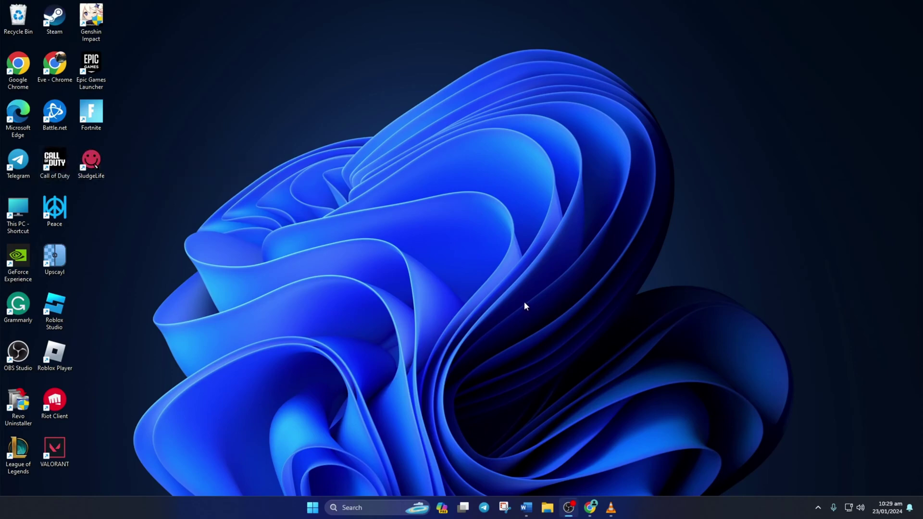
pyautogui.click(353, 507)
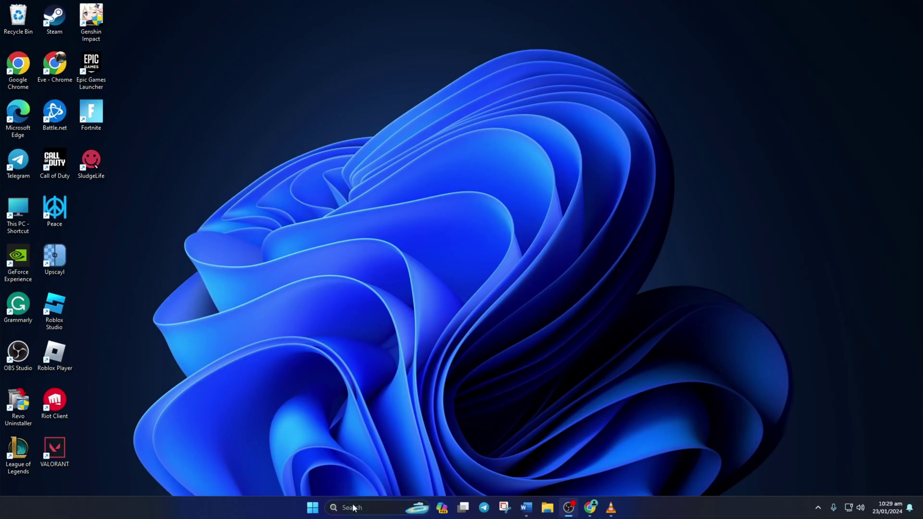
pyautogui.write('cmd')
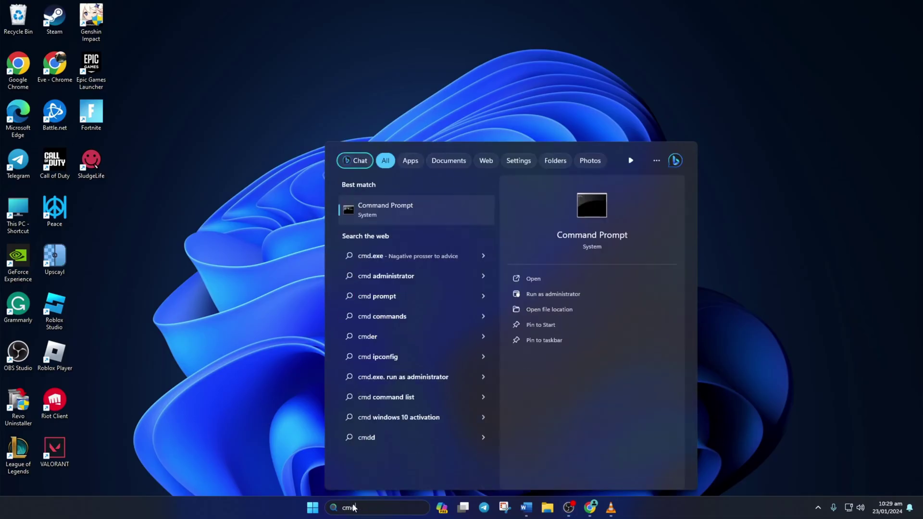
pyautogui.click(402, 209)
# In the maximized console, ping 1.1.1.1 and highlight its round-trip summary (about 10 ms).
pyautogui.click(613, 123)
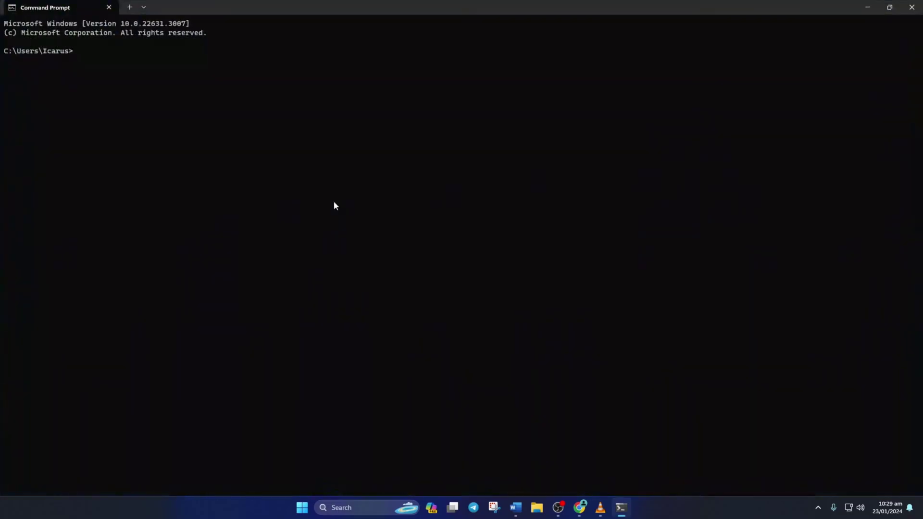
pyautogui.write('ping 1.1.1.1')
pyautogui.press('Return')
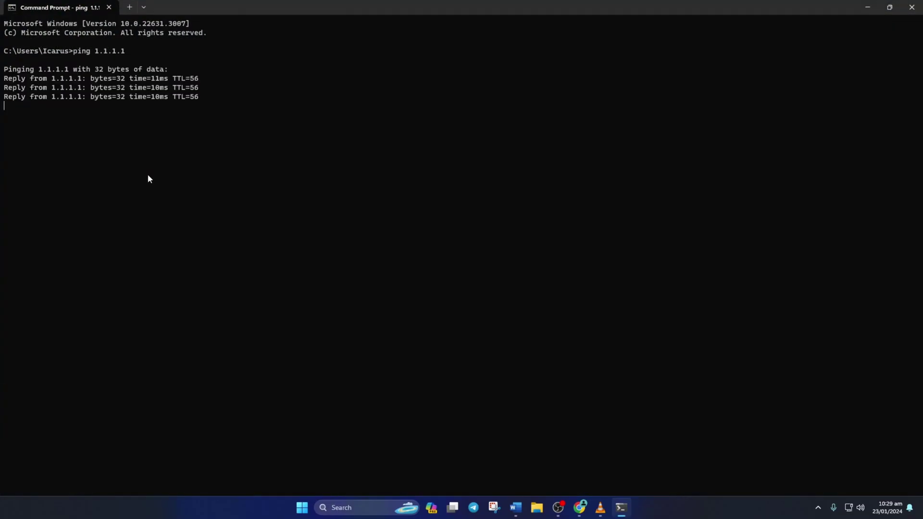
pyautogui.moveTo(231, 152); pyautogui.dragTo(20, 153)
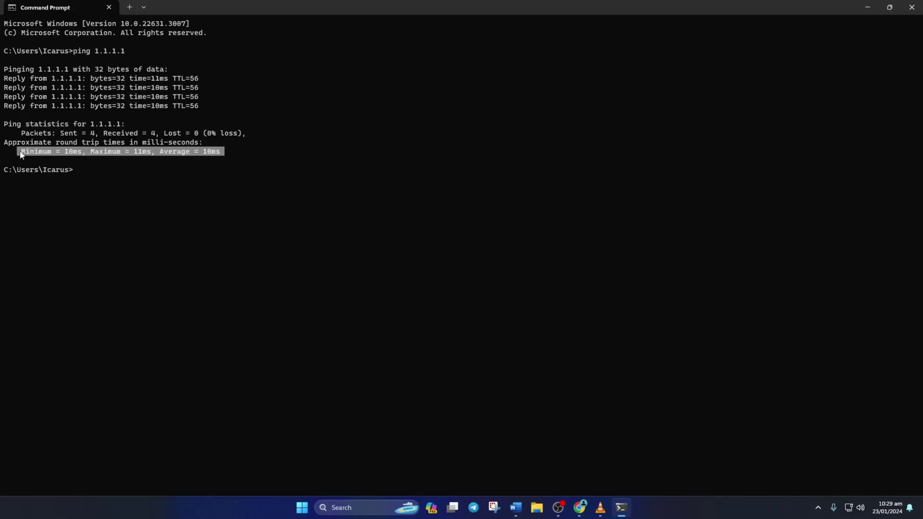
pyautogui.click(81, 181)
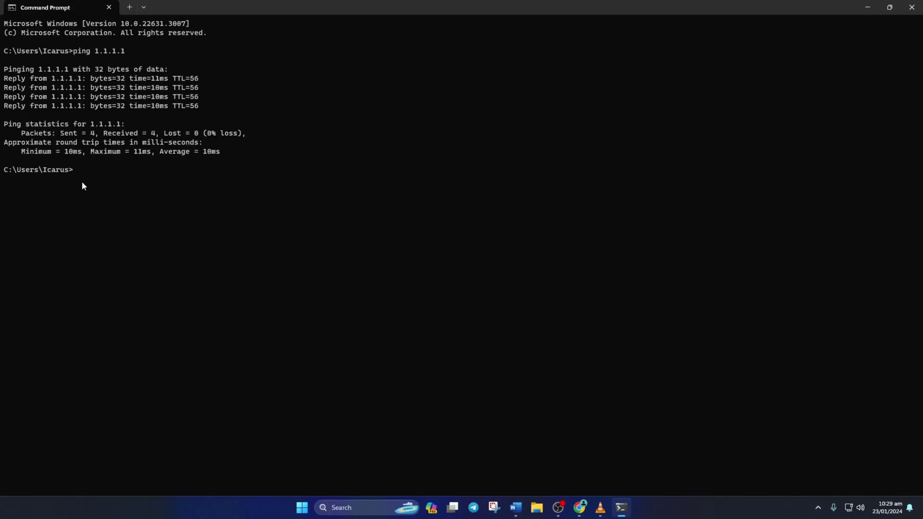
pyautogui.write('ping 8.8.8.8')
# Ping 8.8.8.8 and compare its roughly 31 ms average with the 1.1.1.1 summary.
pyautogui.press('Return')
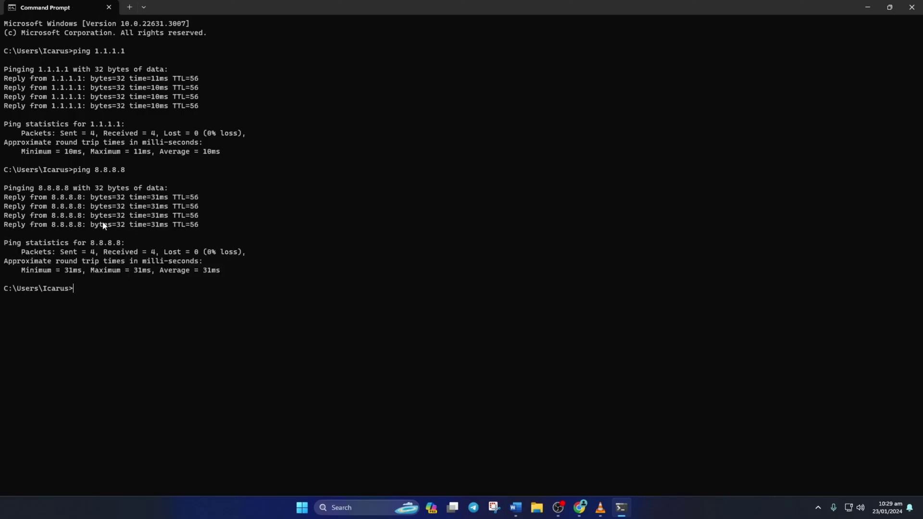
pyautogui.moveTo(223, 270); pyautogui.dragTo(19, 271)
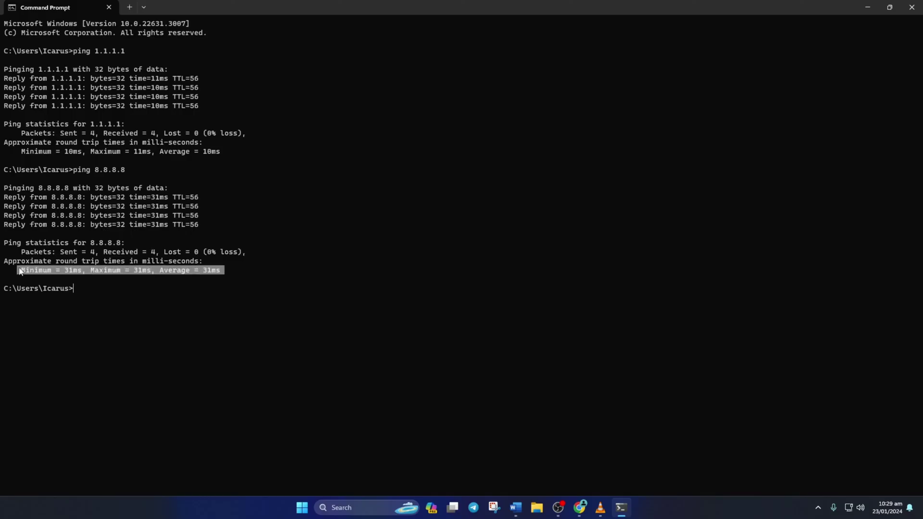
pyautogui.hotkey('ctrl', 'c')
pyautogui.moveTo(223, 151); pyautogui.dragTo(18, 151)
pyautogui.hotkey('ctrl', 'c')
# Go to Settings > Network & internet > Ethernet to view the connection's details.
pyautogui.press('super')
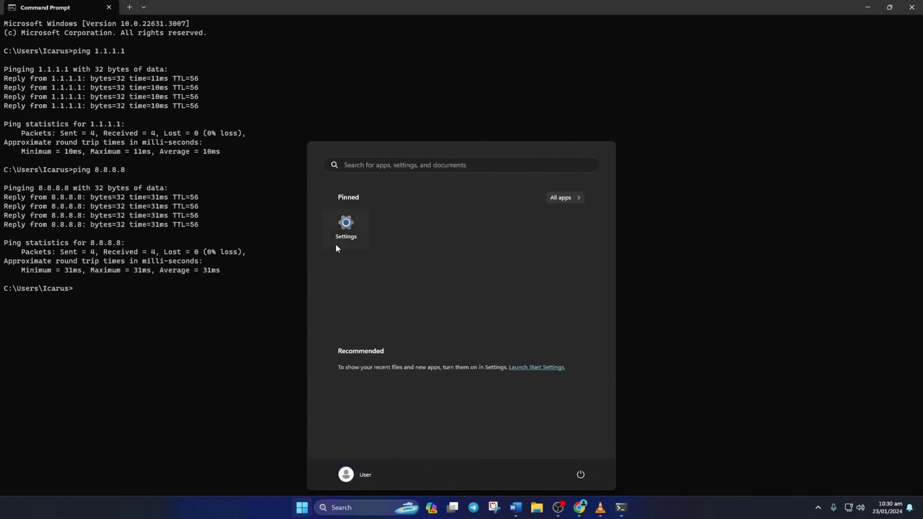
pyautogui.click(339, 233)
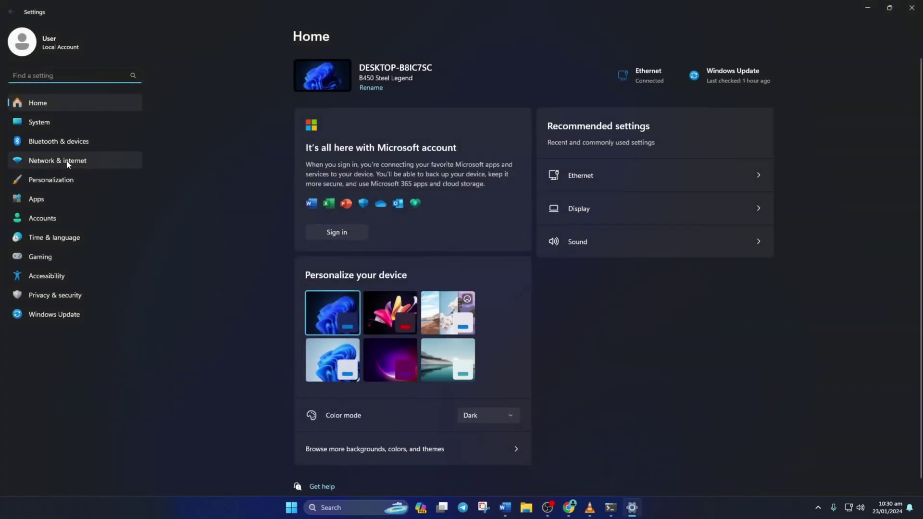
pyautogui.click(68, 160)
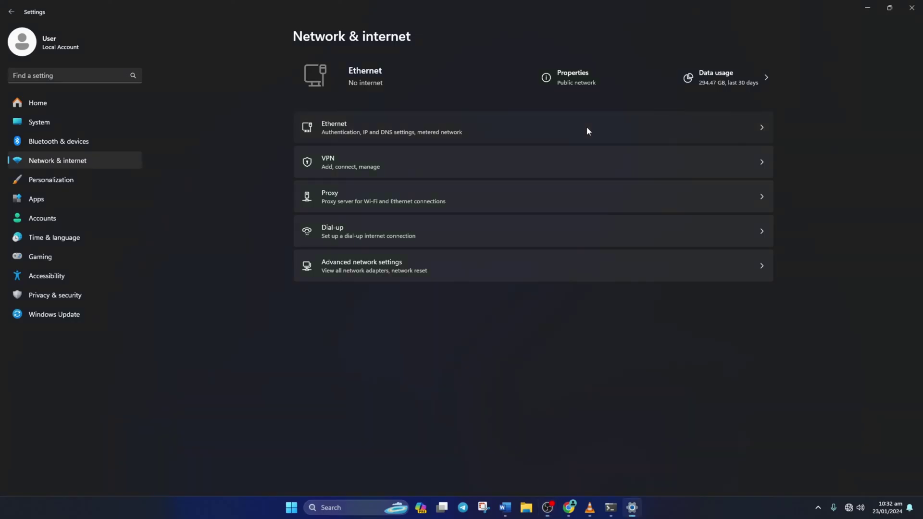
pyautogui.click(586, 126)
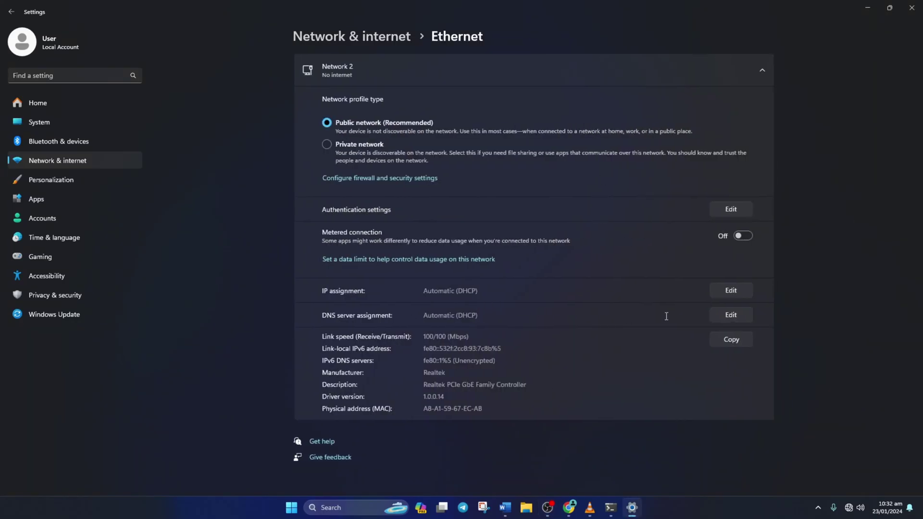
# Switch the DNS server assignment from Automatic (DHCP) to Manual and turn on IPv4.
pyautogui.click(735, 318)
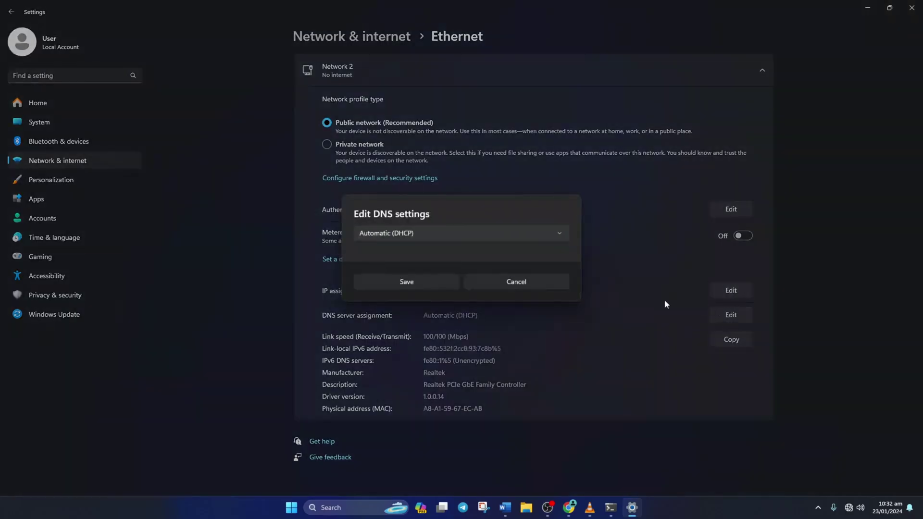
pyautogui.click(435, 239)
pyautogui.click(416, 254)
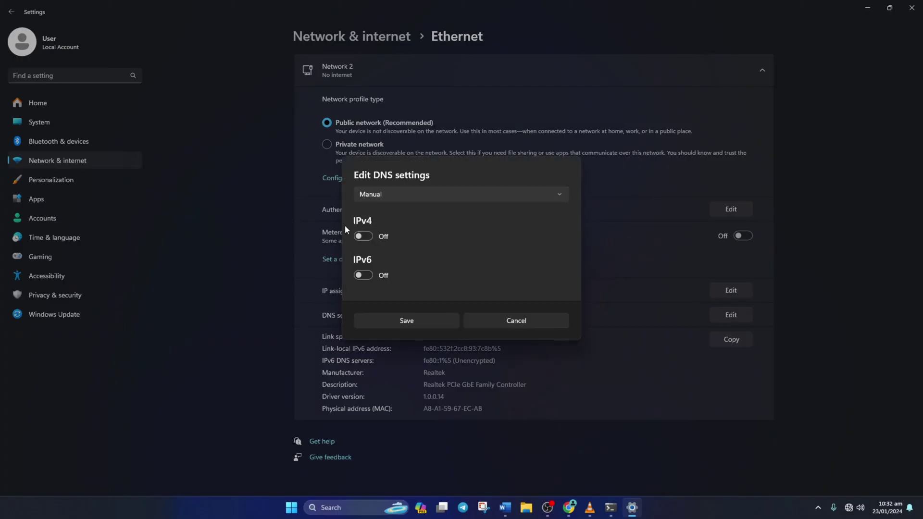
pyautogui.click(363, 236)
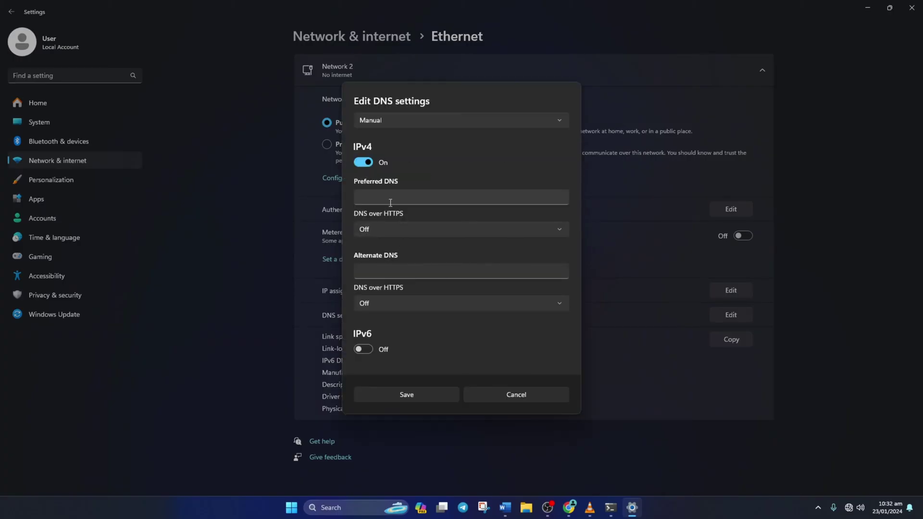
# Enter 8.8.8.8 as preferred and 8.8.4.4 as alternate DNS, then save.
pyautogui.click(390, 203)
pyautogui.write('1.1.1.1')
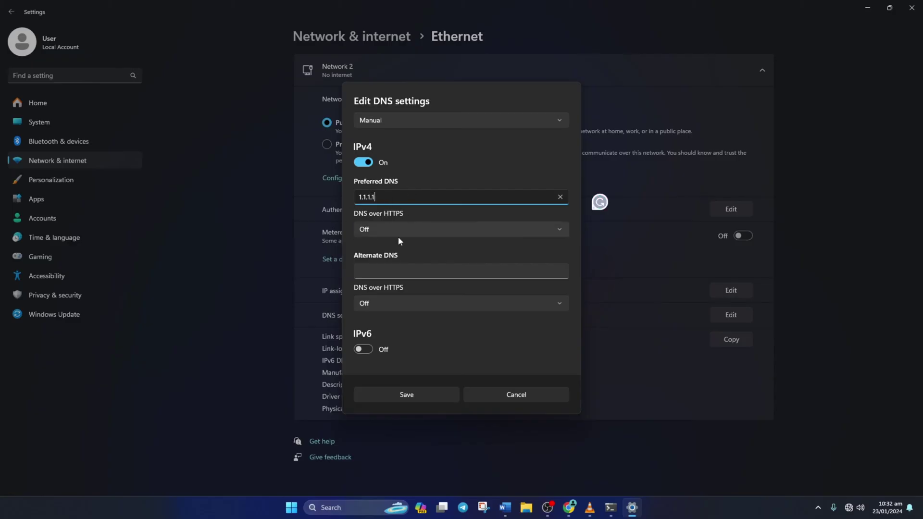
pyautogui.click(376, 270)
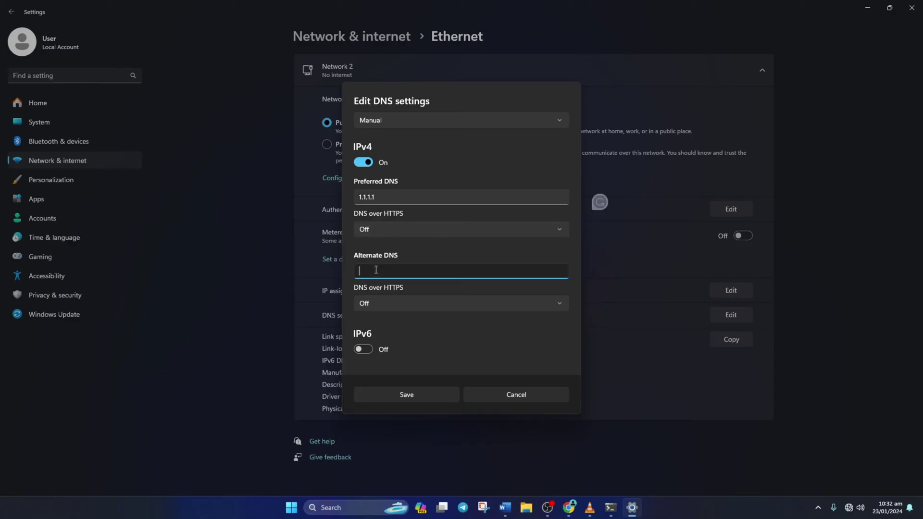
pyautogui.write('1.')
pyautogui.write('0.0.1')
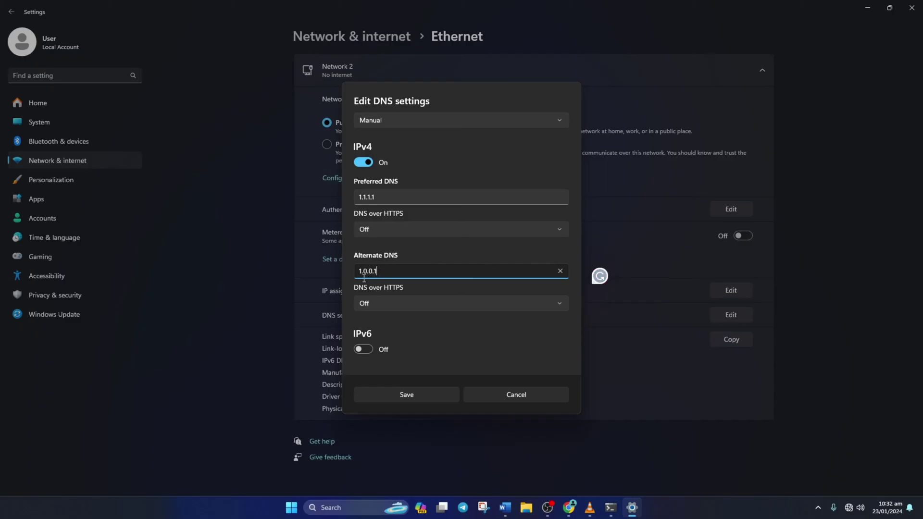
pyautogui.tripleClick(416, 197)
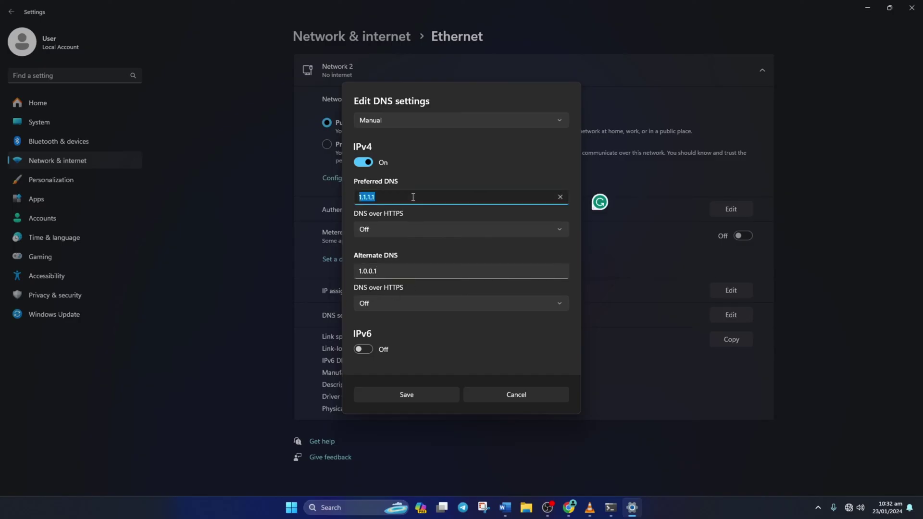
pyautogui.write('8.8.8.8')
pyautogui.tripleClick(396, 273)
pyautogui.write('8.8.4.4')
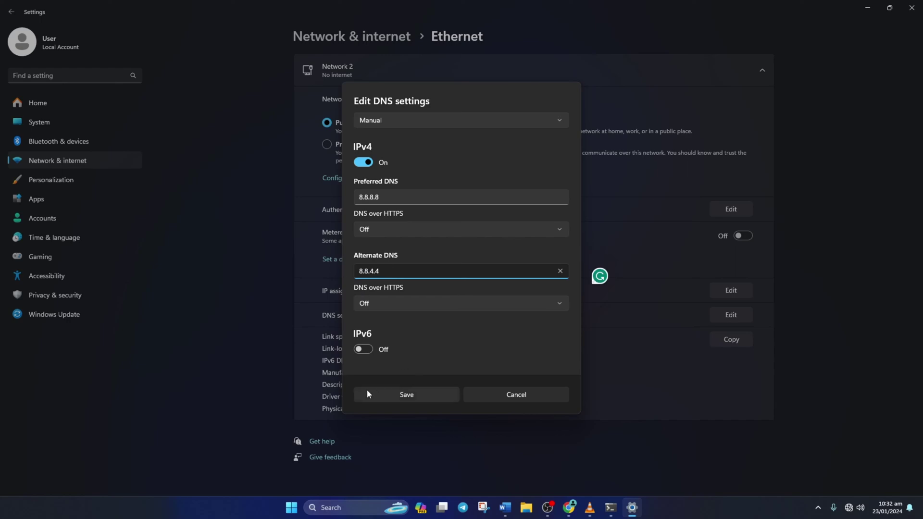
pyautogui.click(411, 394)
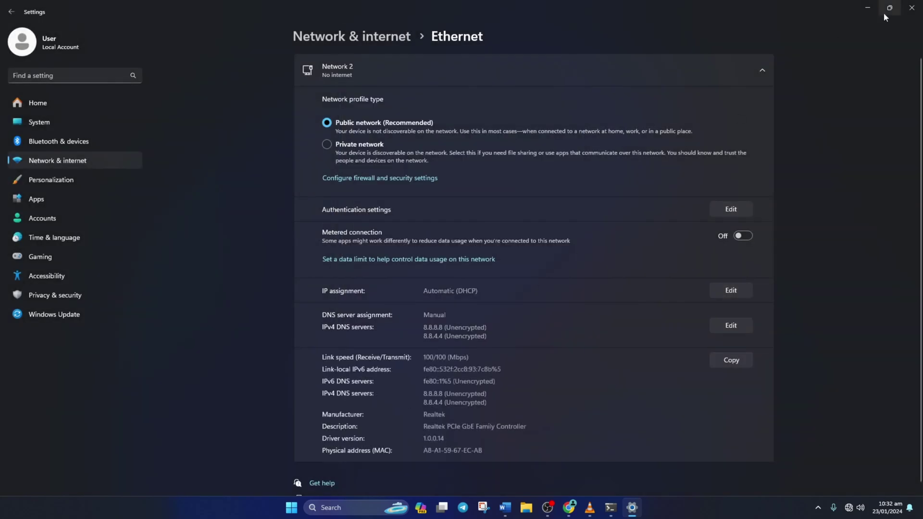
# Close the Settings window.
pyautogui.click(911, 12)
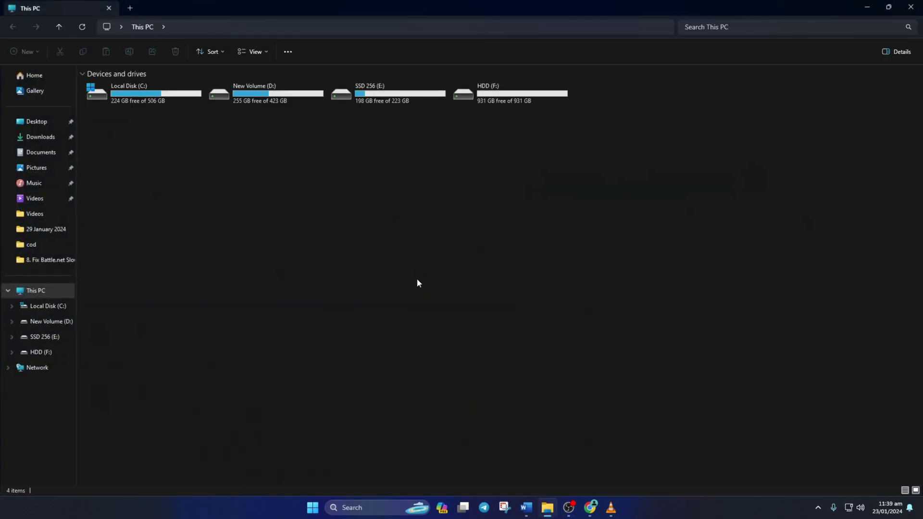
# Browse to Documents > Call of Duty and delete the players folder.
pyautogui.click(47, 152)
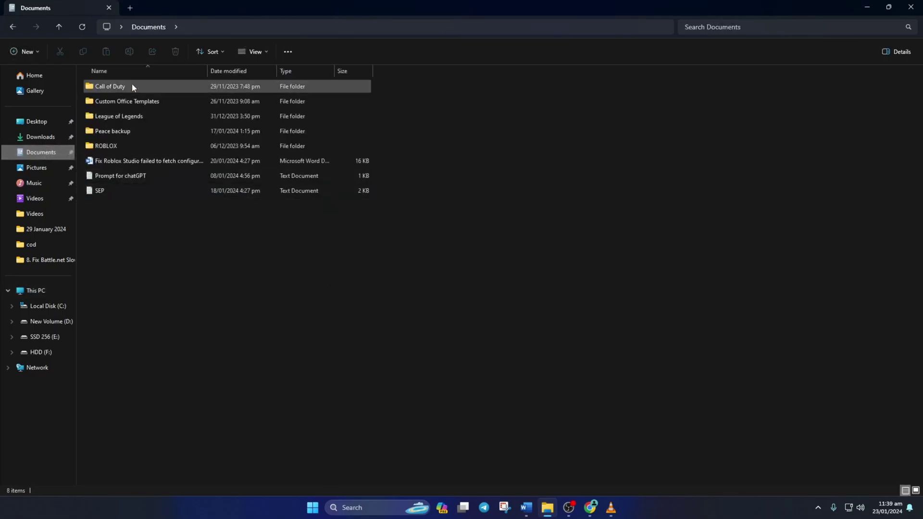
pyautogui.doubleClick(149, 85)
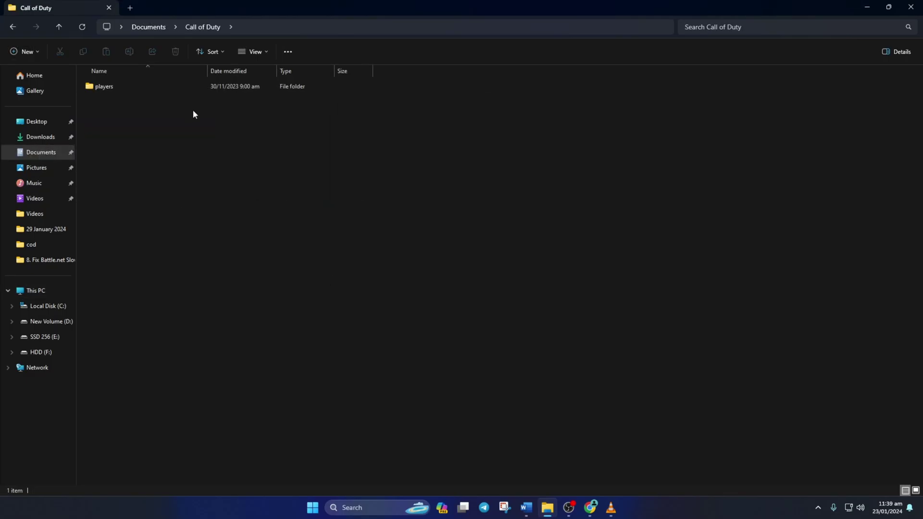
pyautogui.click(130, 88)
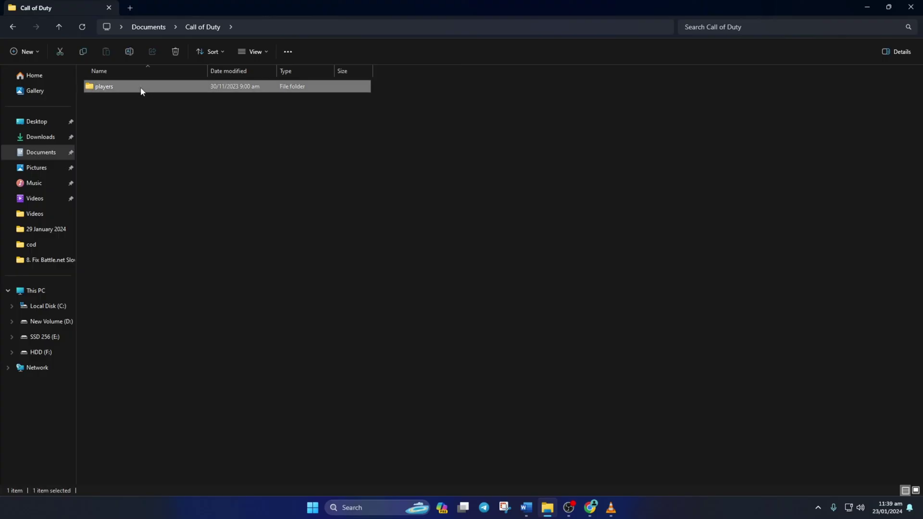
pyautogui.rightClick(141, 90)
pyautogui.click(210, 100)
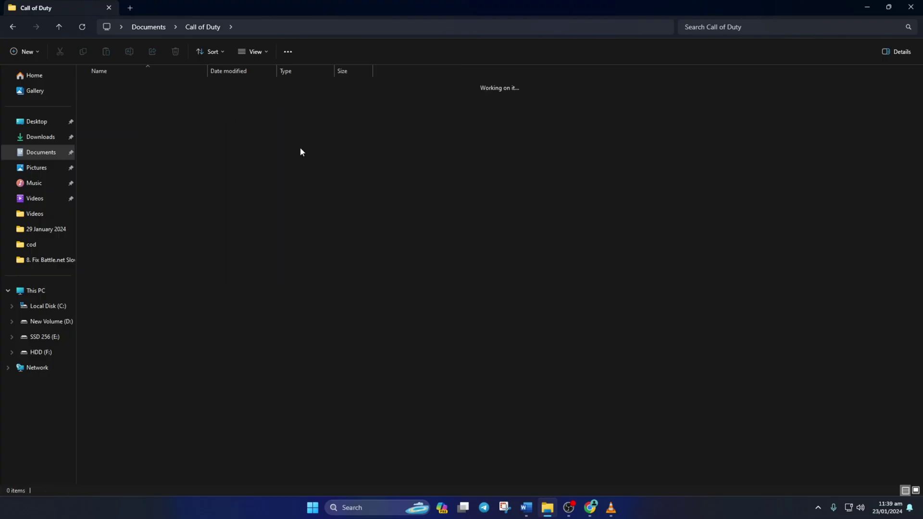
# Close File Explorer and launch Call of Duty from its desktop shortcut.
pyautogui.click(910, 6)
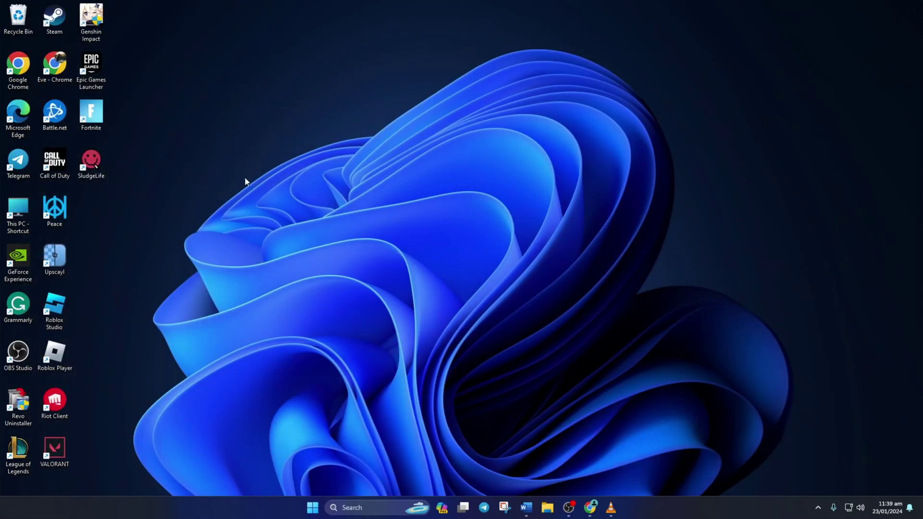
pyautogui.click(62, 166)
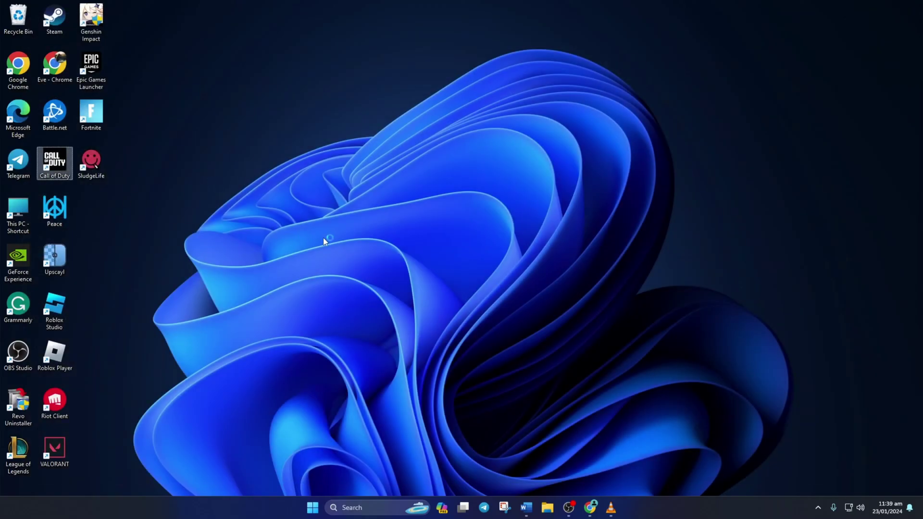